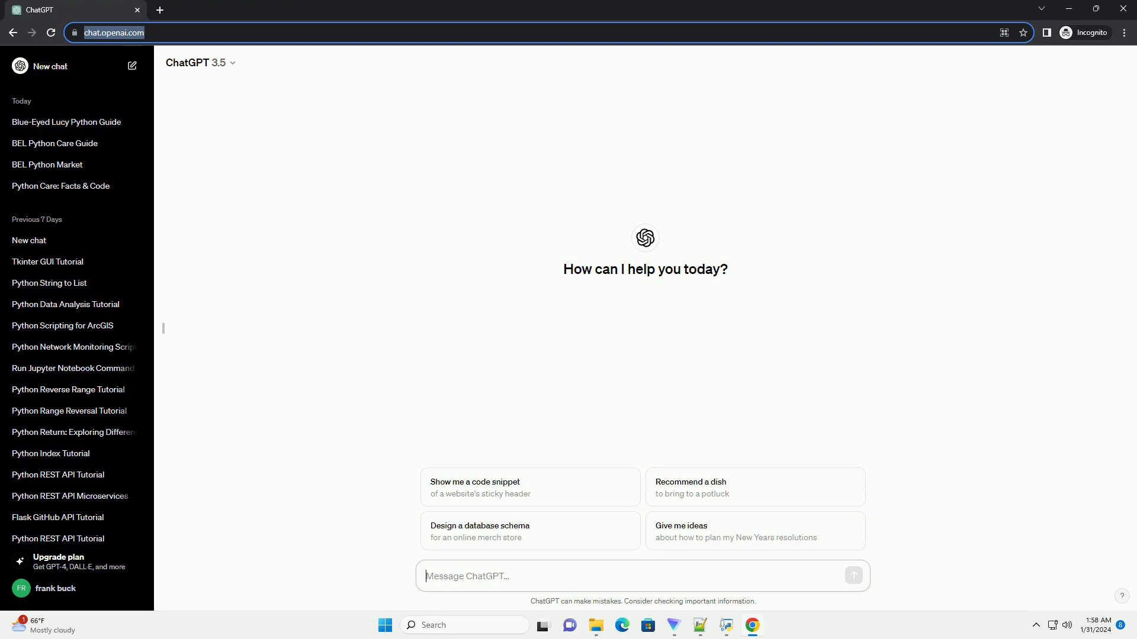
text(write an informative tutorial about boolean in python with example with code example)
Send the request for an informative Python booleans tutorial with code examples
key(Return)
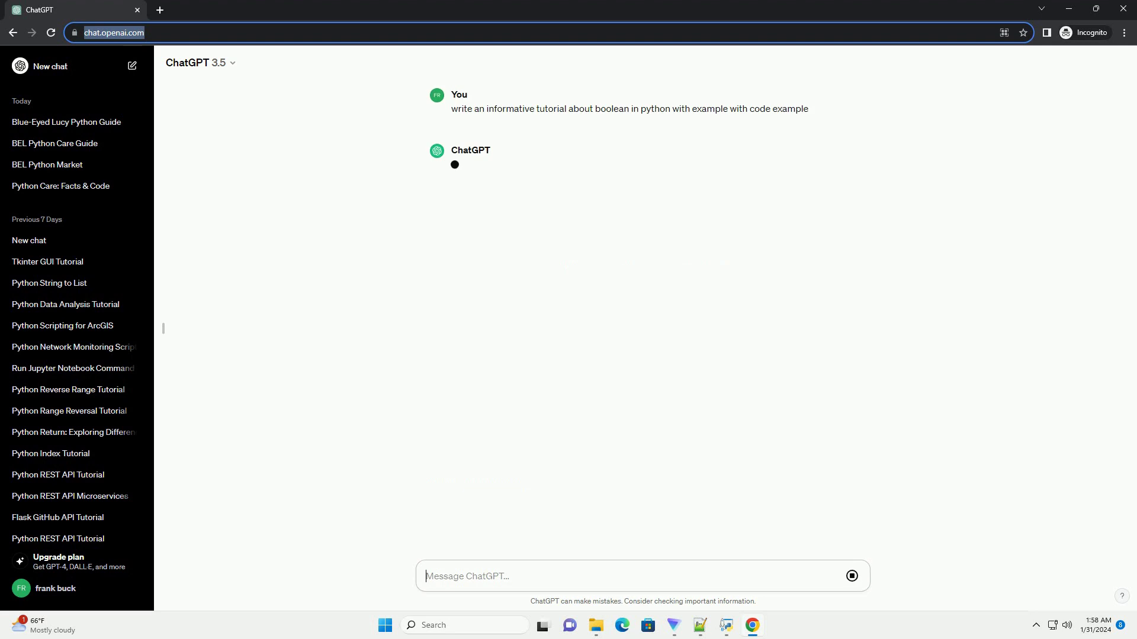